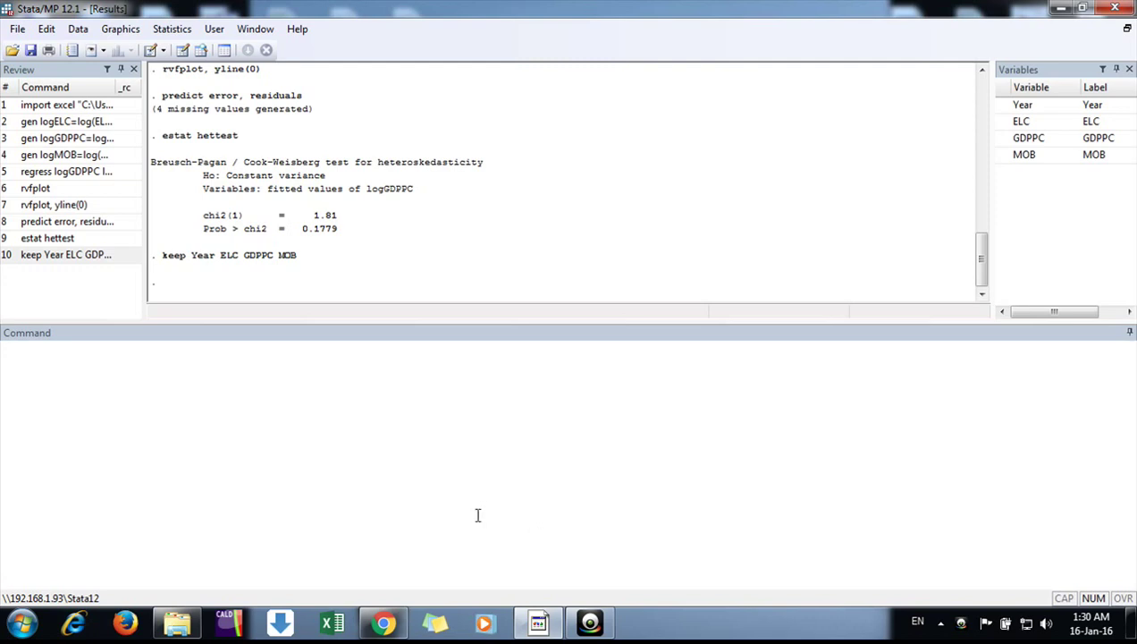
# Browse the dataset and inspect the Year, ELC, GDPPC and MOB columns for 1991–2014
pyautogui.click(200, 50)
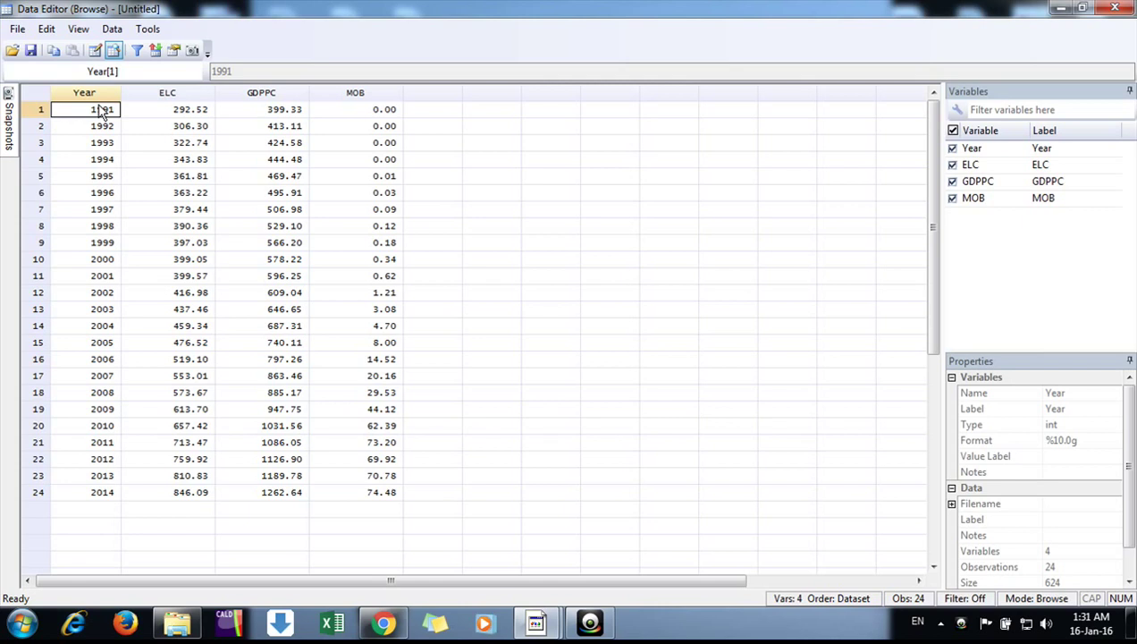
pyautogui.click(100, 93)
pyautogui.click(170, 93)
pyautogui.click(276, 93)
pyautogui.click(346, 94)
pyautogui.click(94, 93)
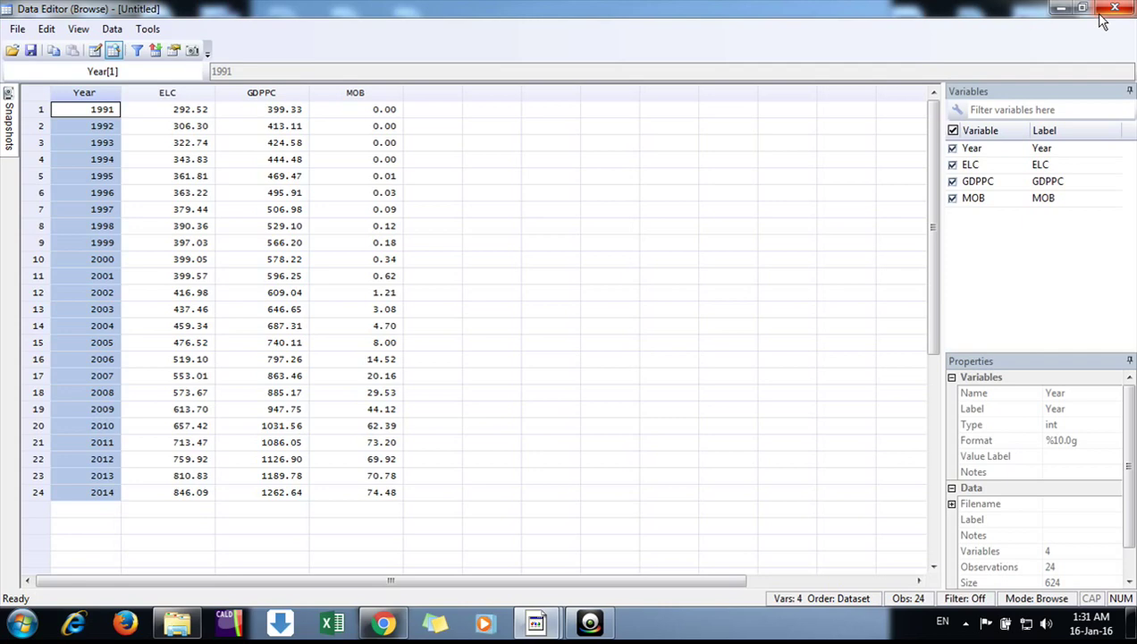
# Rerun the gen commands creating logELC, logGDPPC and logMOB from ELC, GDPPC and MOB
pyautogui.click(1113, 9)
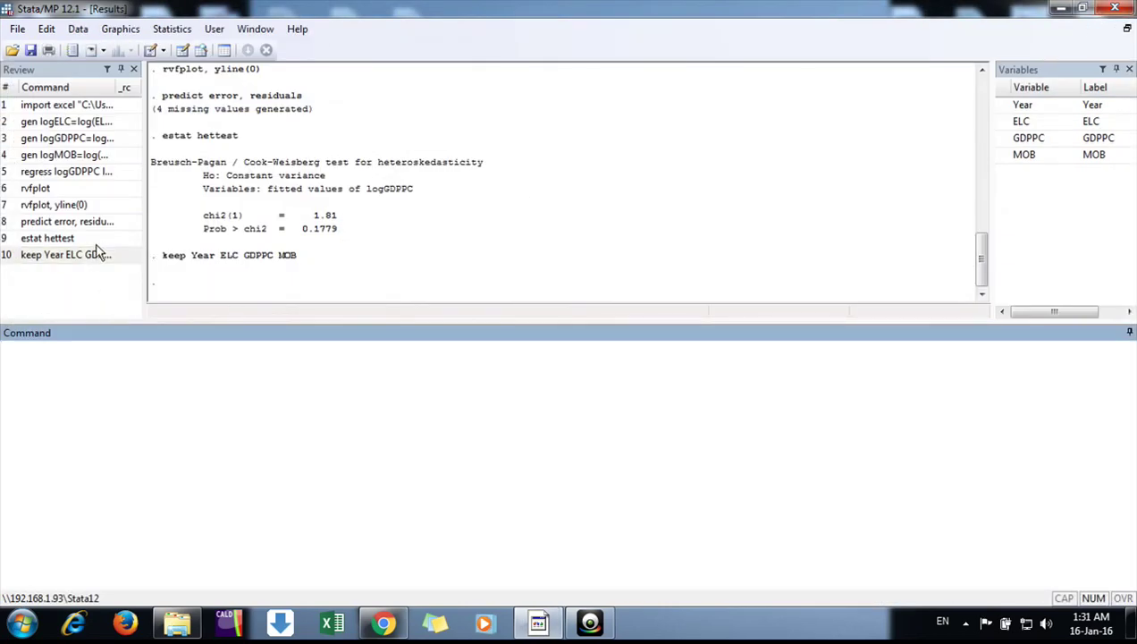
pyautogui.doubleClick(64, 125)
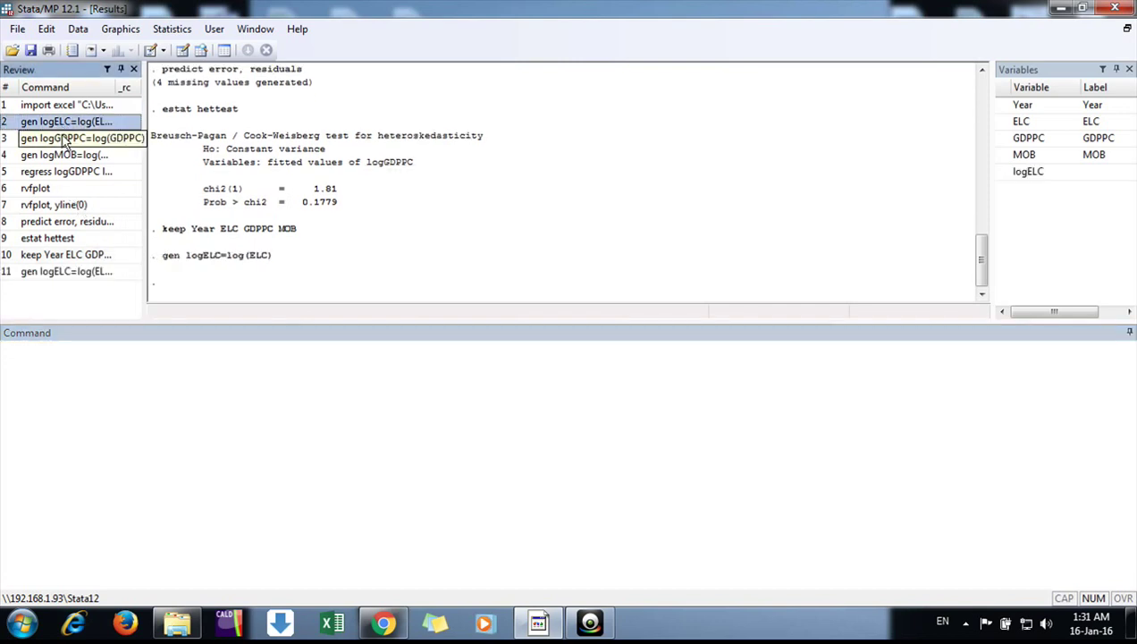
pyautogui.doubleClick(63, 139)
pyautogui.doubleClick(65, 156)
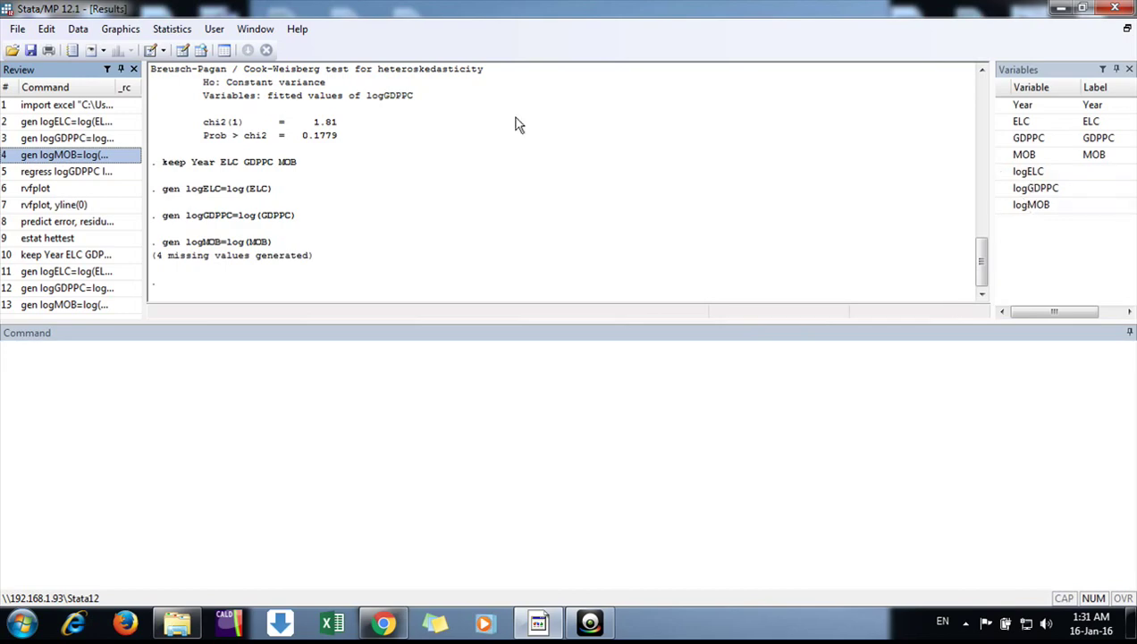
# Check in the browser that logMOB is missing in rows 1–4 where MOB is zero
pyautogui.click(201, 50)
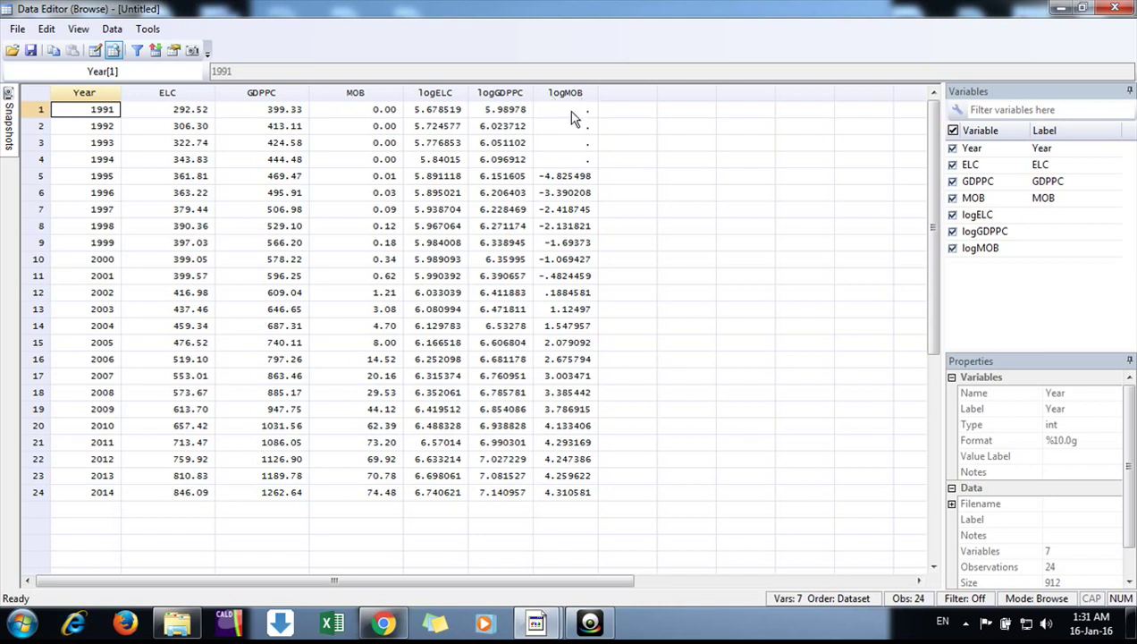
pyautogui.moveTo(572, 117); pyautogui.dragTo(577, 165)
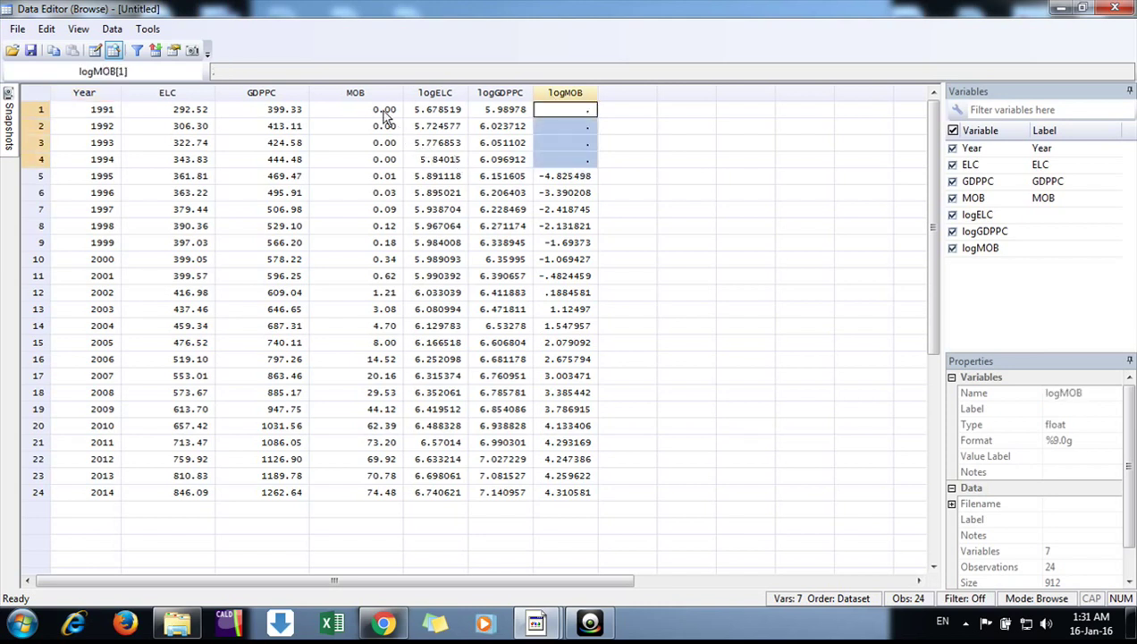
pyautogui.moveTo(384, 114); pyautogui.dragTo(385, 163)
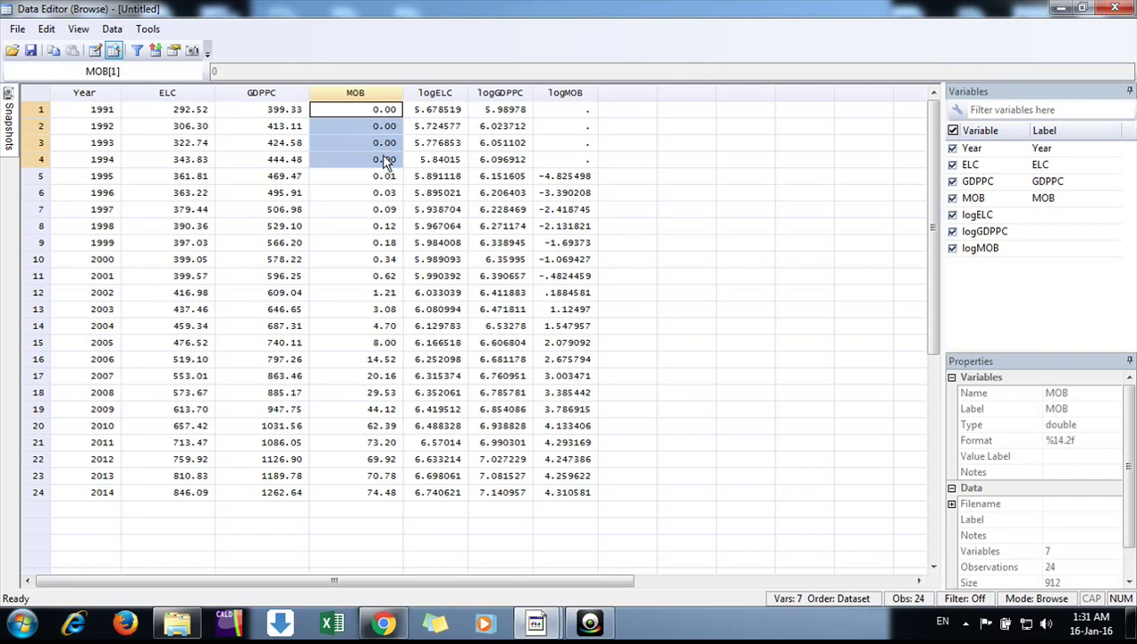
pyautogui.click(1114, 8)
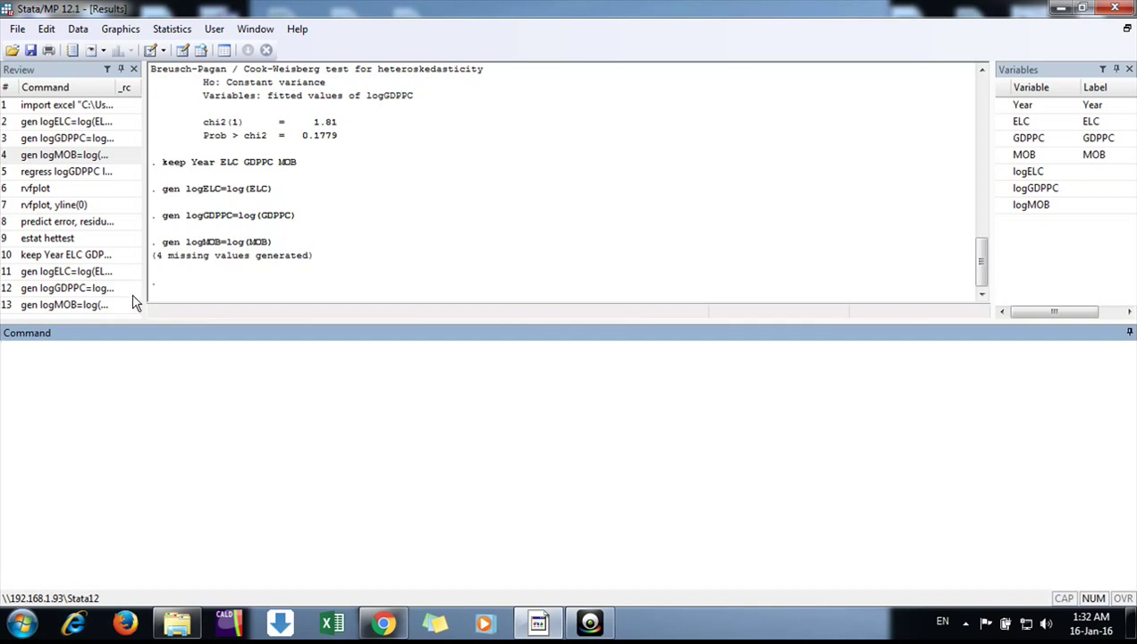
# Run 'regress logGDPPC logELC logMOB', giving 20 observations and R-squared 0.9975
pyautogui.click(86, 171)
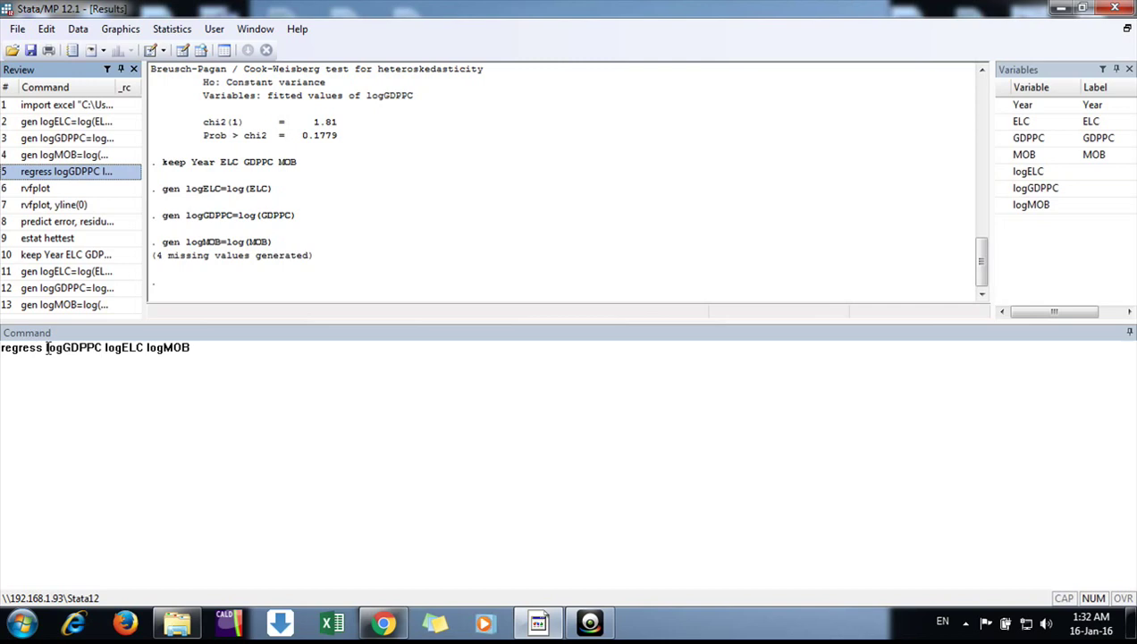
pyautogui.moveTo(46, 348); pyautogui.dragTo(108, 349)
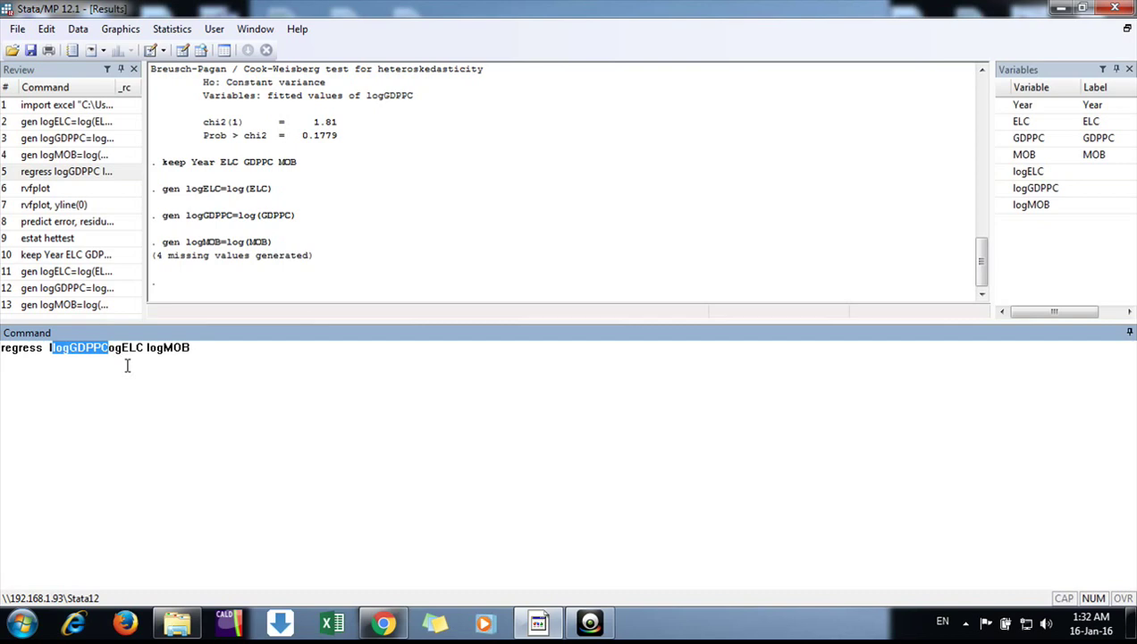
pyautogui.hotkey('ctrl', 'z')
pyautogui.click(106, 347)
pyautogui.moveTo(105, 347); pyautogui.dragTo(191, 348)
pyautogui.click(193, 350)
pyautogui.press('Return')
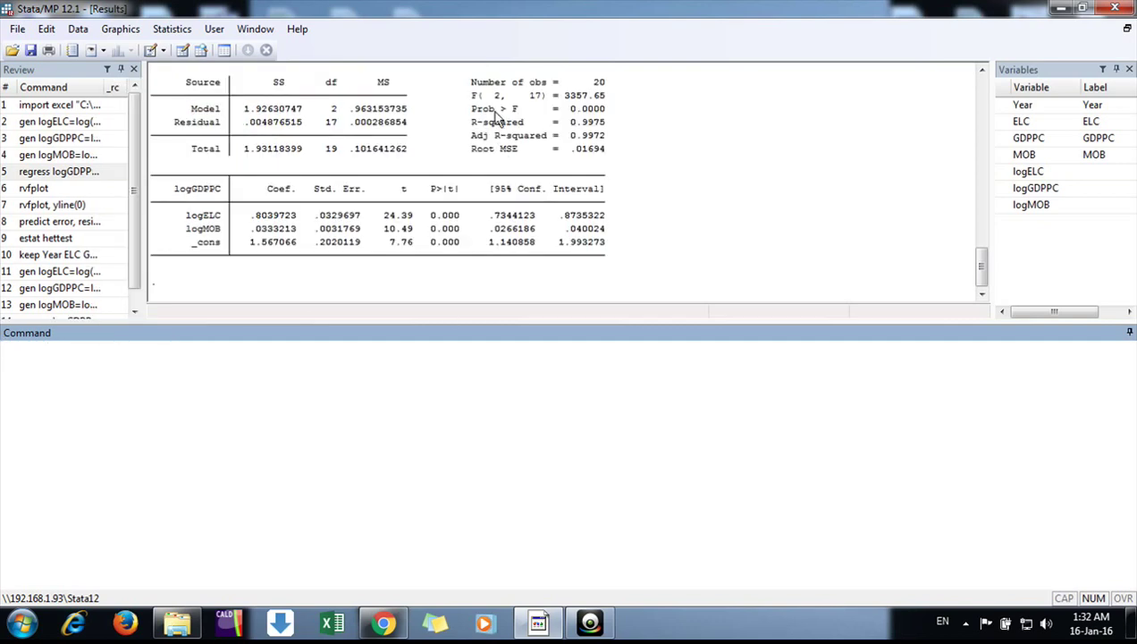
pyautogui.moveTo(471, 95); pyautogui.dragTo(604, 115)
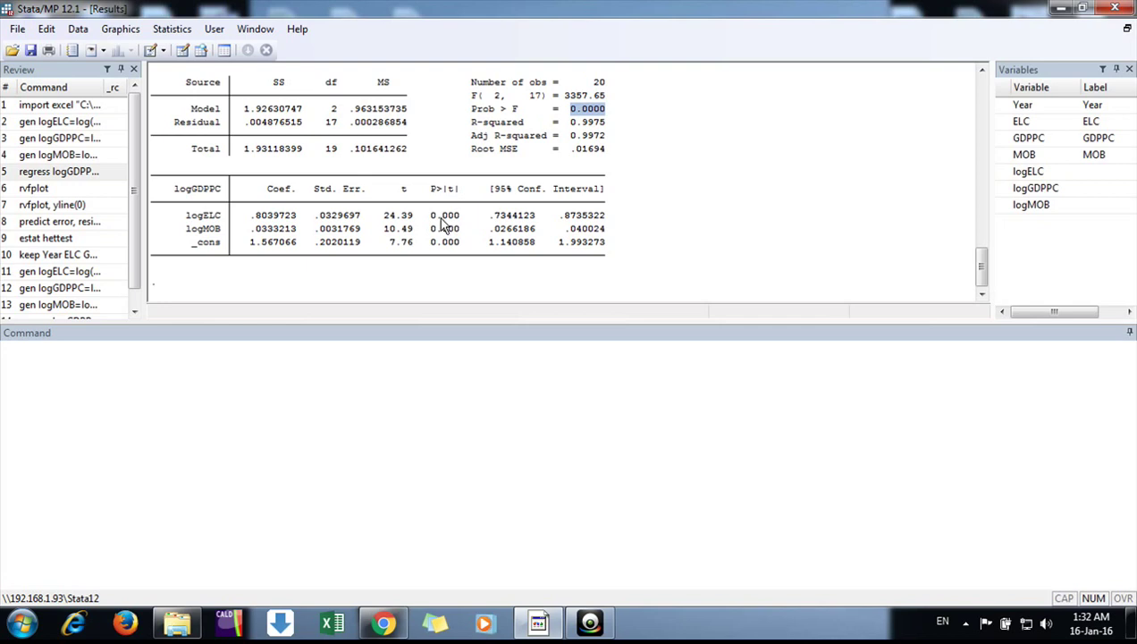
pyautogui.moveTo(429, 216); pyautogui.dragTo(463, 234)
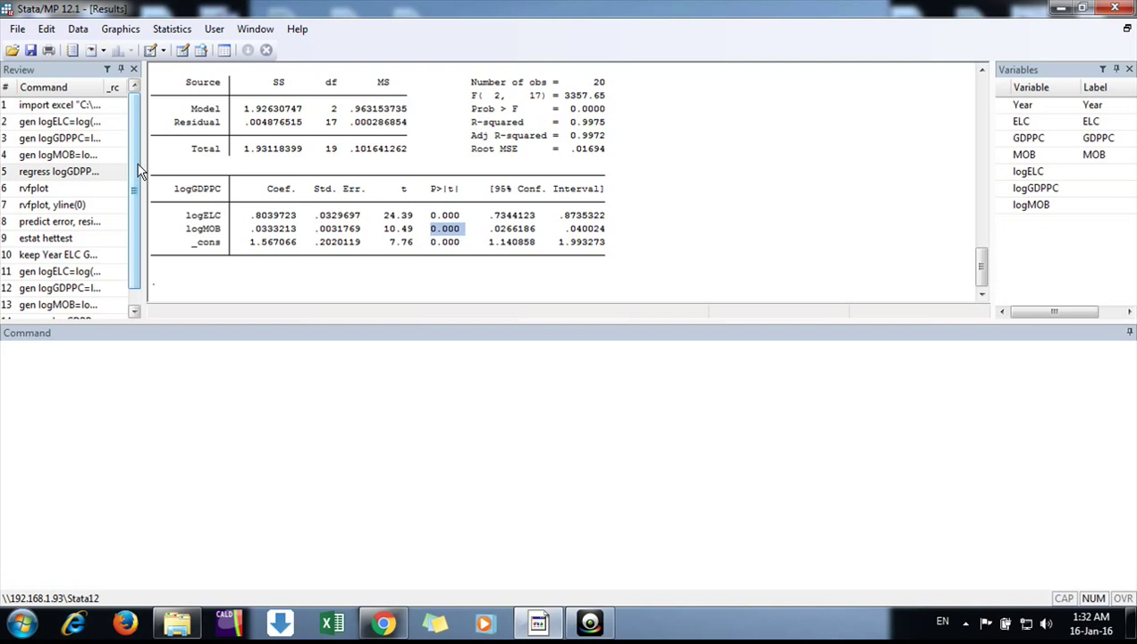
pyautogui.moveTo(138, 170); pyautogui.dragTo(139, 185)
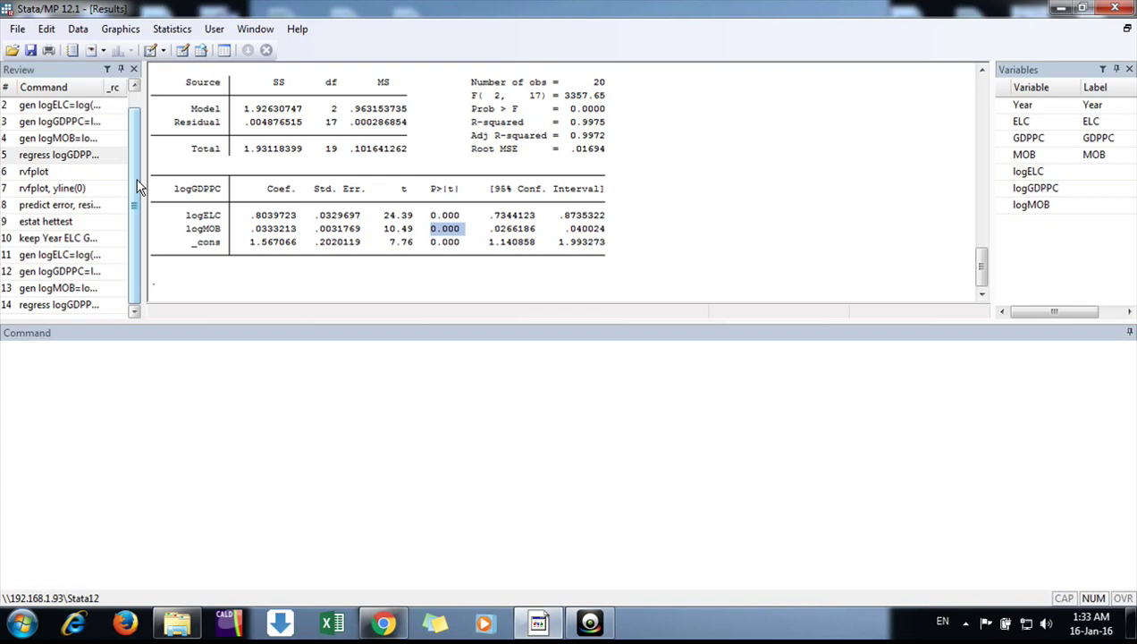
# Run rvfplot to plot residuals against fitted values
pyautogui.click(76, 178)
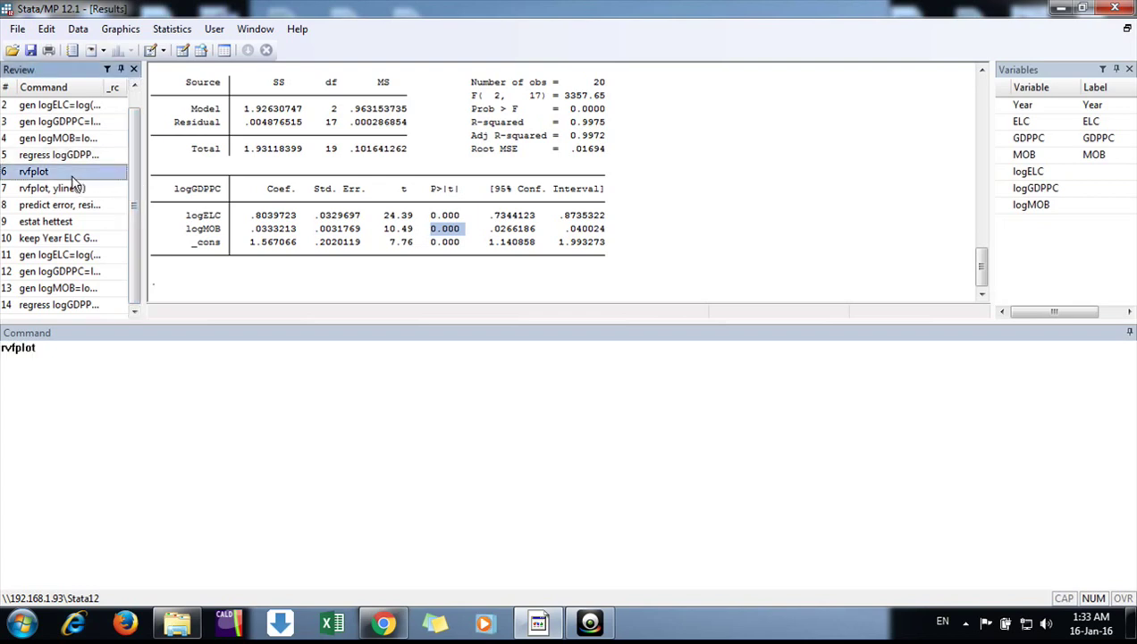
pyautogui.click(5, 353)
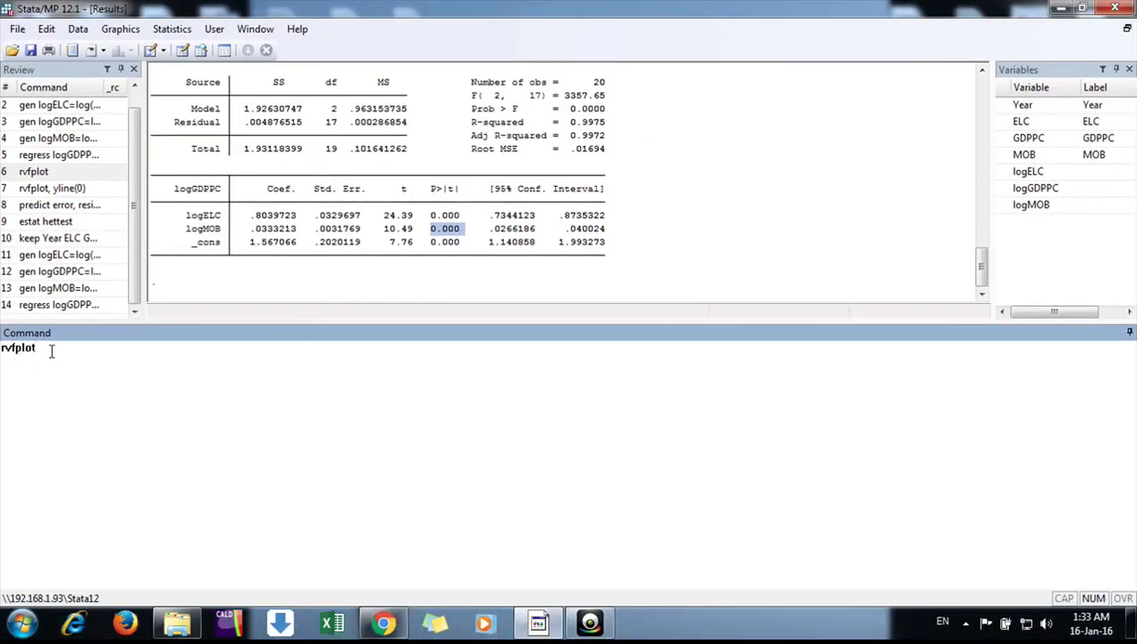
pyautogui.press('Return')
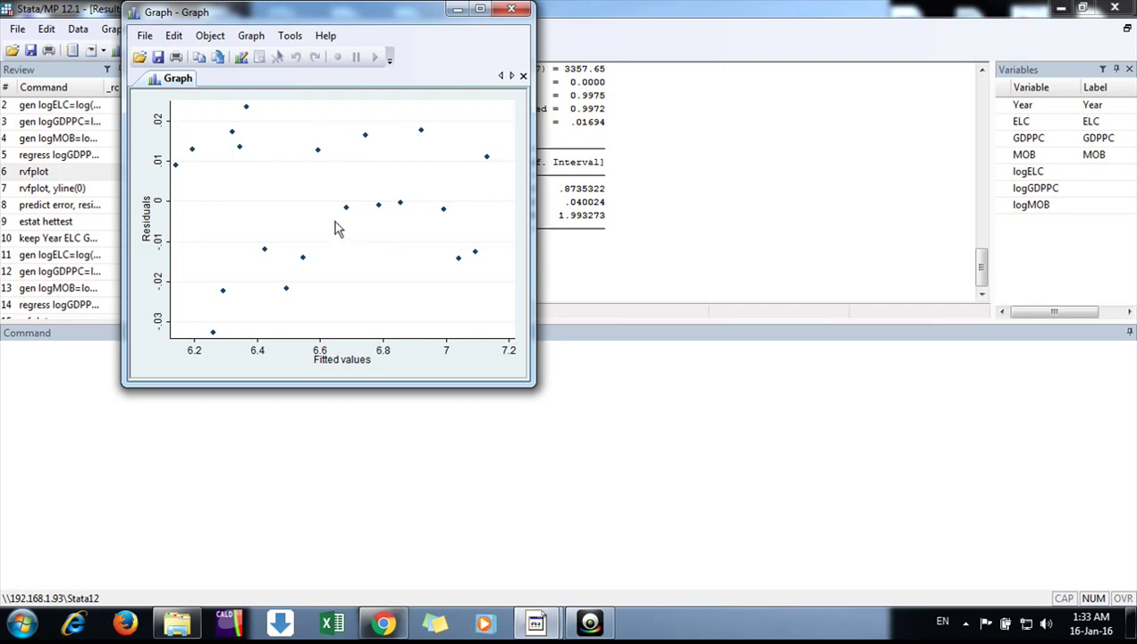
# Run 'rvfplot, yline(0)' to redraw the residual plot with a zero line, then close it
pyautogui.click(511, 9)
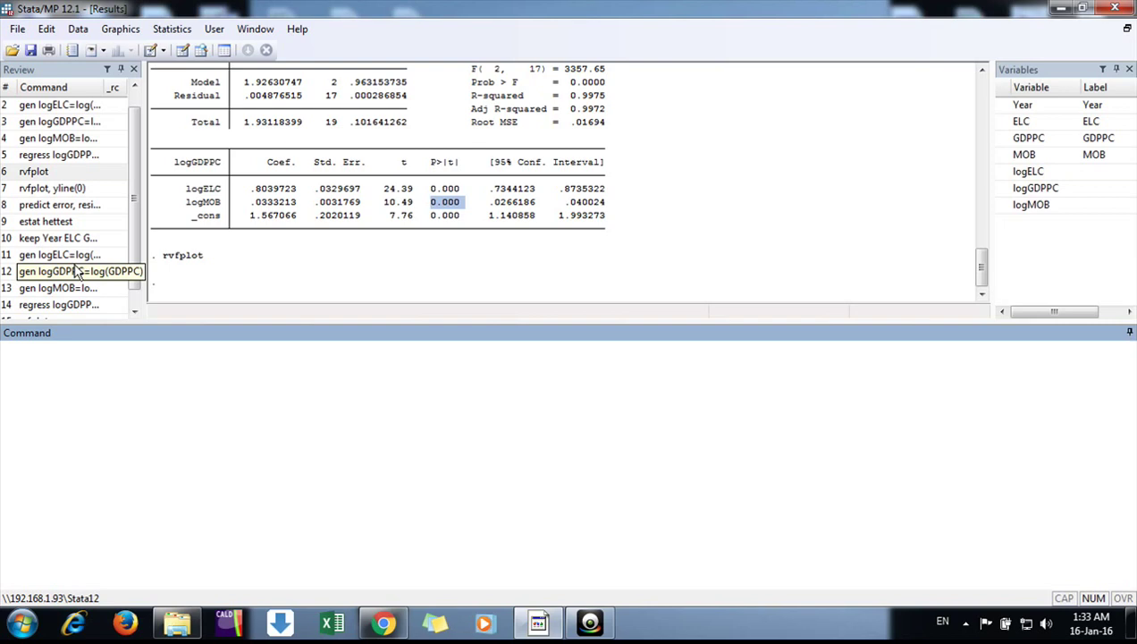
pyautogui.scroll(-1, 131, 206)
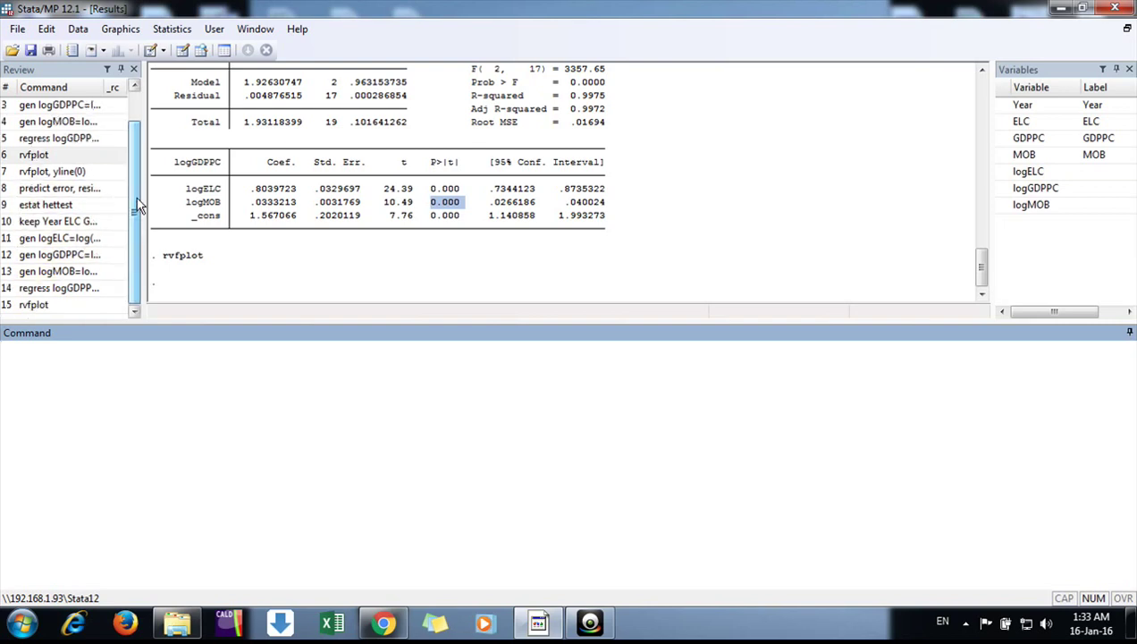
pyautogui.click(108, 171)
pyautogui.doubleClick(63, 348)
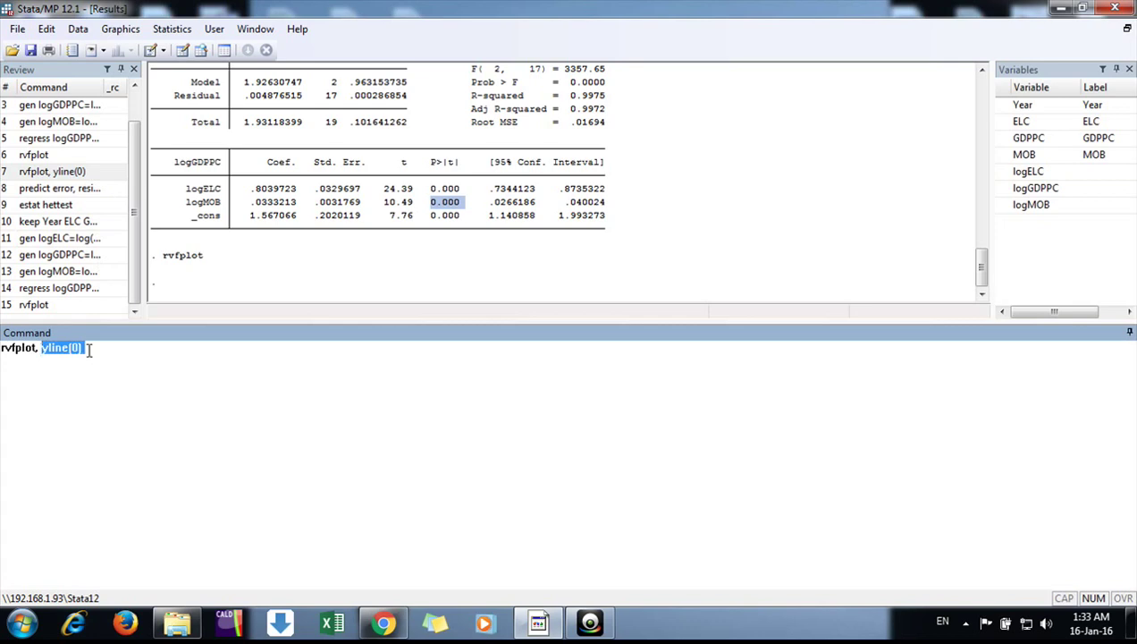
pyautogui.click(89, 348)
pyautogui.press('Return')
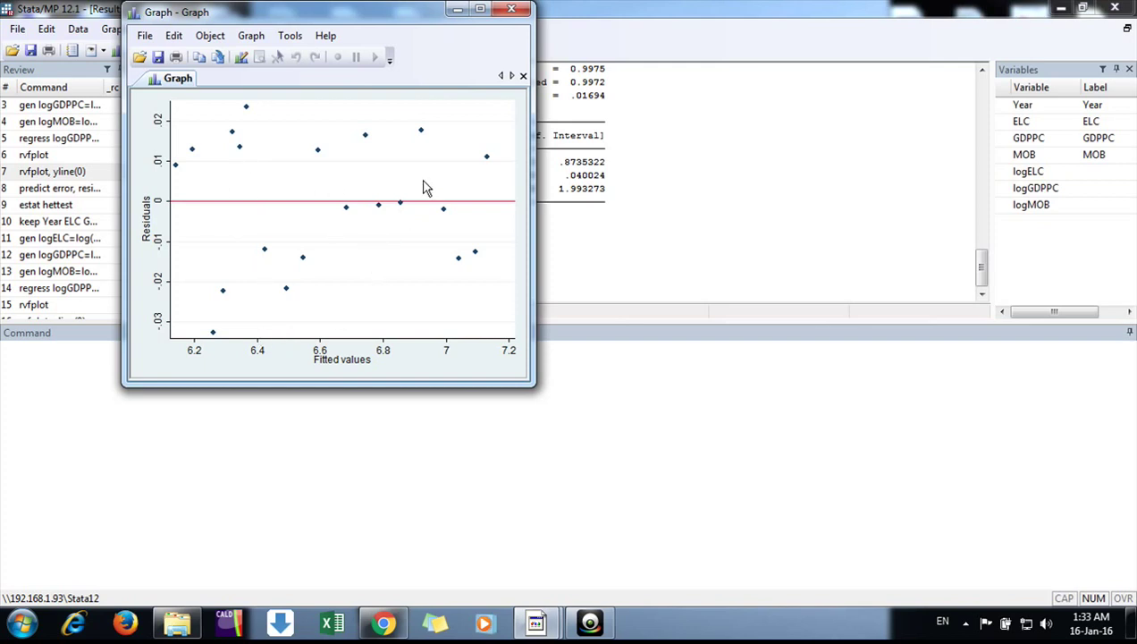
pyautogui.click(511, 9)
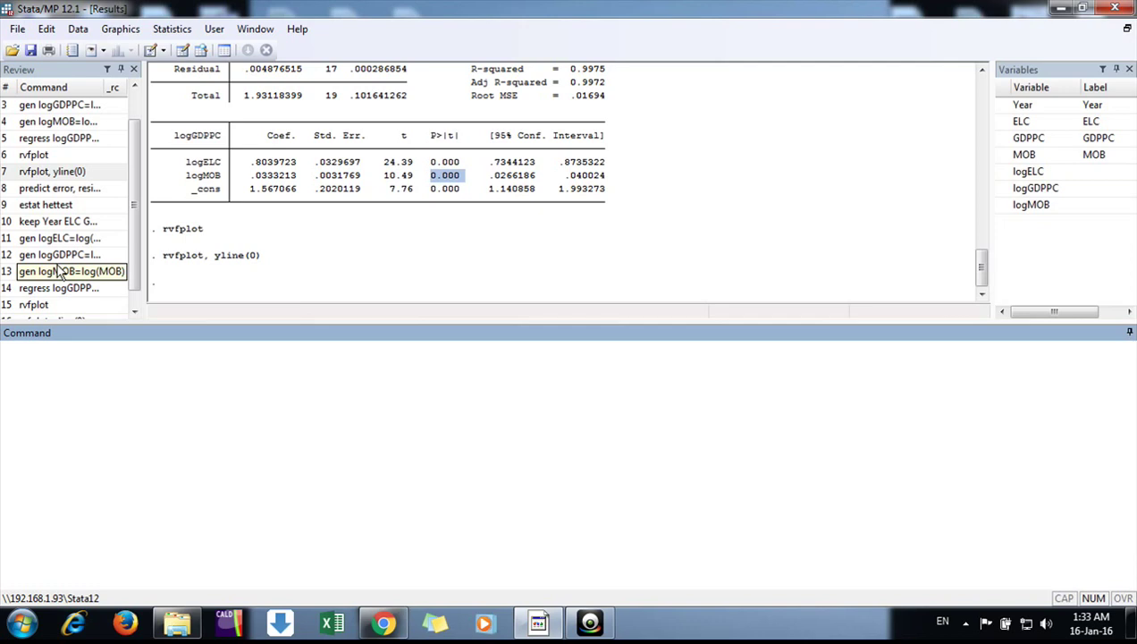
# Run estat hettest for the Breusch-Pagan heteroskedasticity test
pyautogui.scroll(-1, 143, 241)
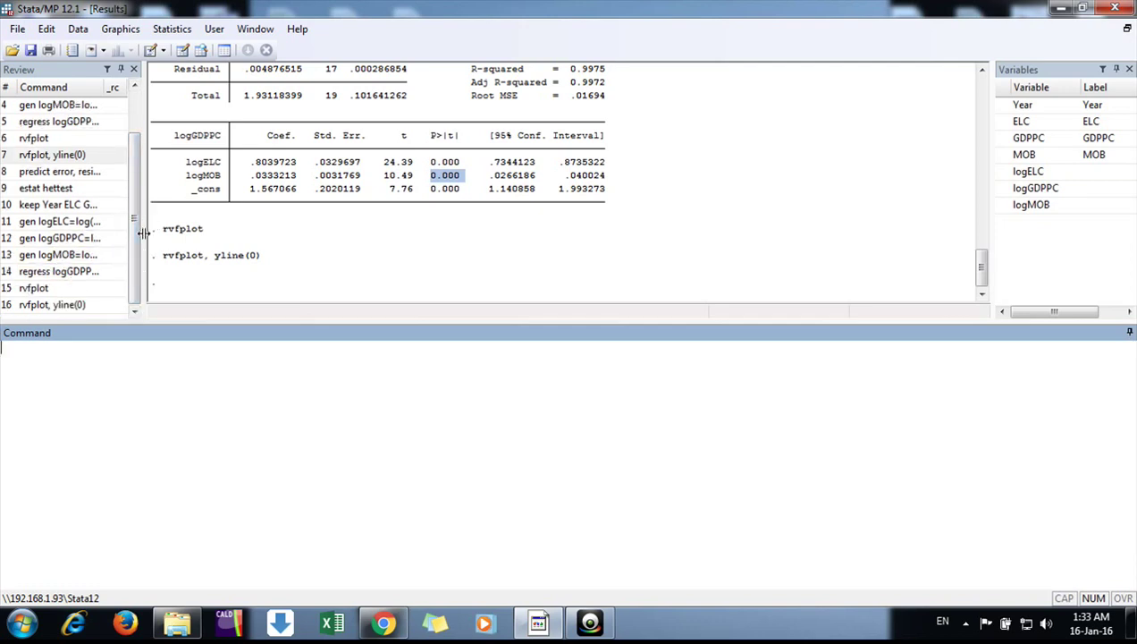
pyautogui.click(74, 189)
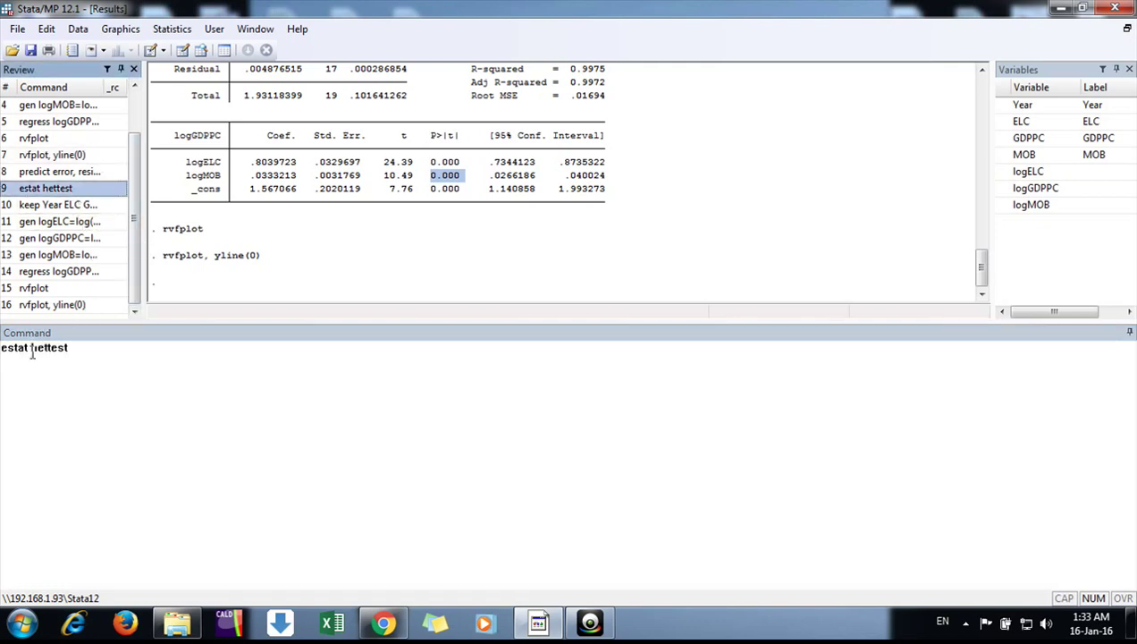
pyautogui.moveTo(71, 347); pyautogui.dragTo(2, 347)
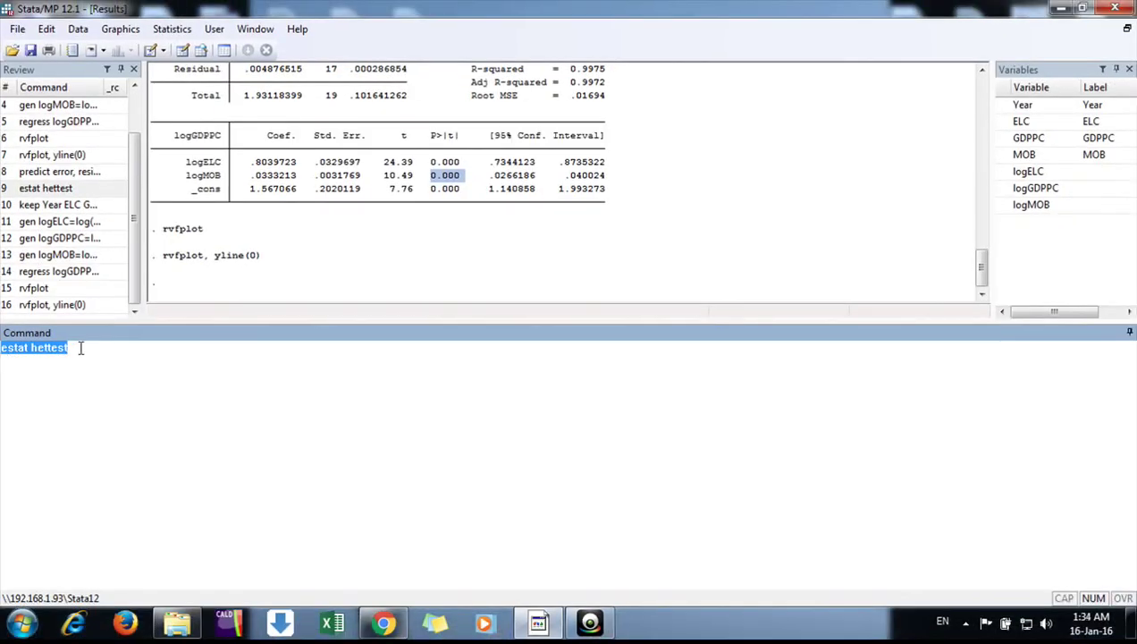
pyautogui.click(161, 349)
pyautogui.press('Return')
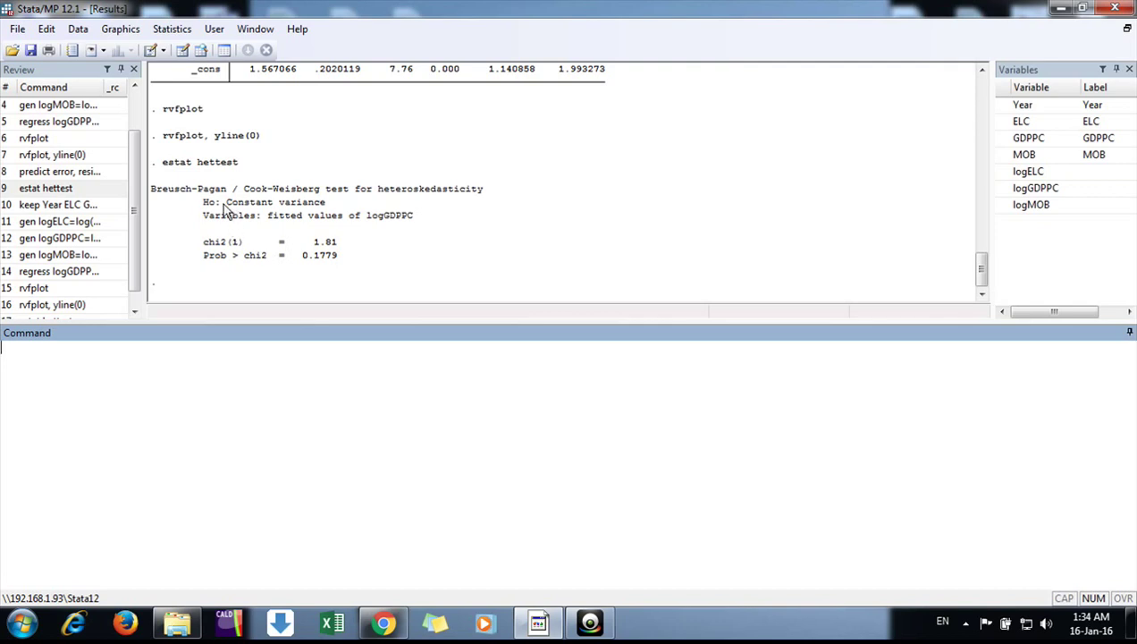
# Highlight the 'Constant variance' null hypothesis and the Prob > chi2 value 0.1779
pyautogui.moveTo(225, 203); pyautogui.dragTo(333, 211)
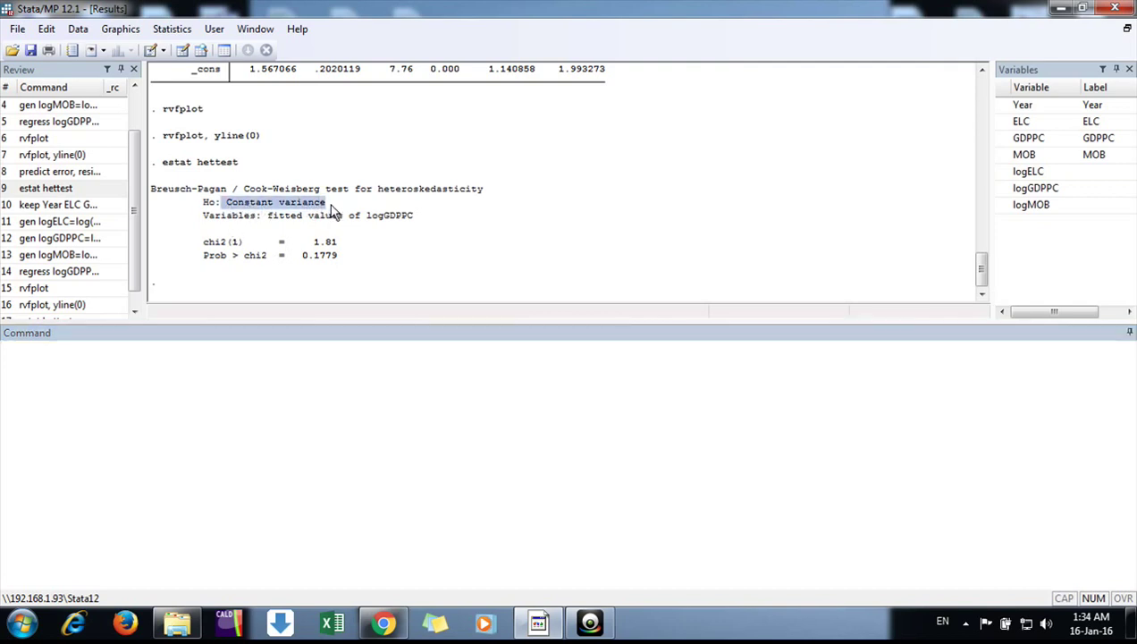
pyautogui.moveTo(300, 257); pyautogui.dragTo(322, 258)
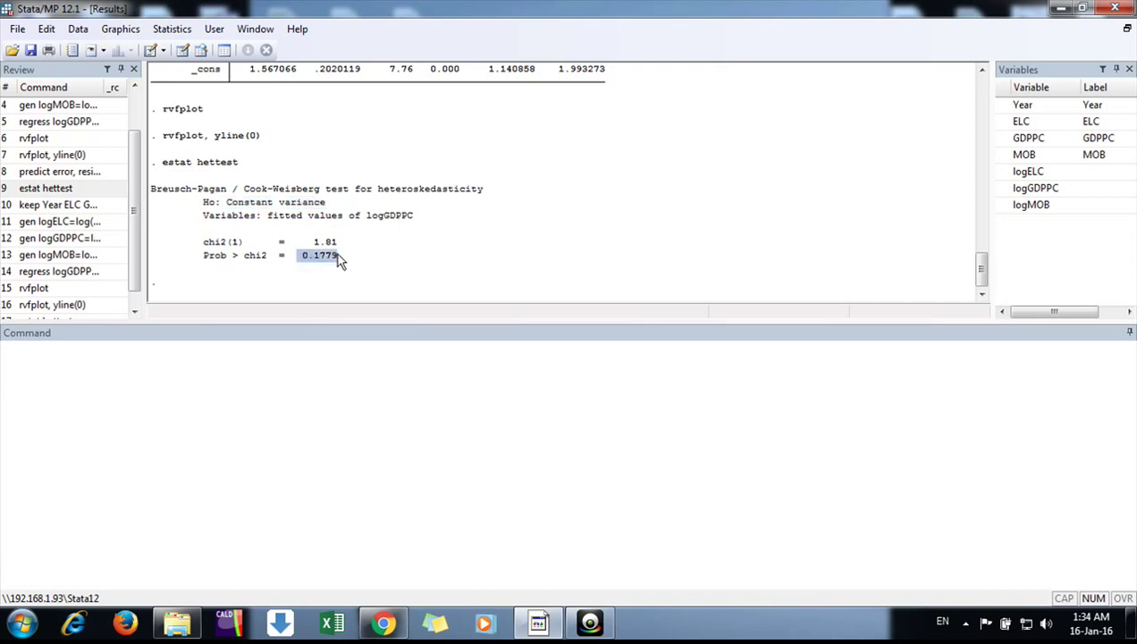
pyautogui.click(342, 260)
pyautogui.moveTo(226, 203); pyautogui.dragTo(319, 216)
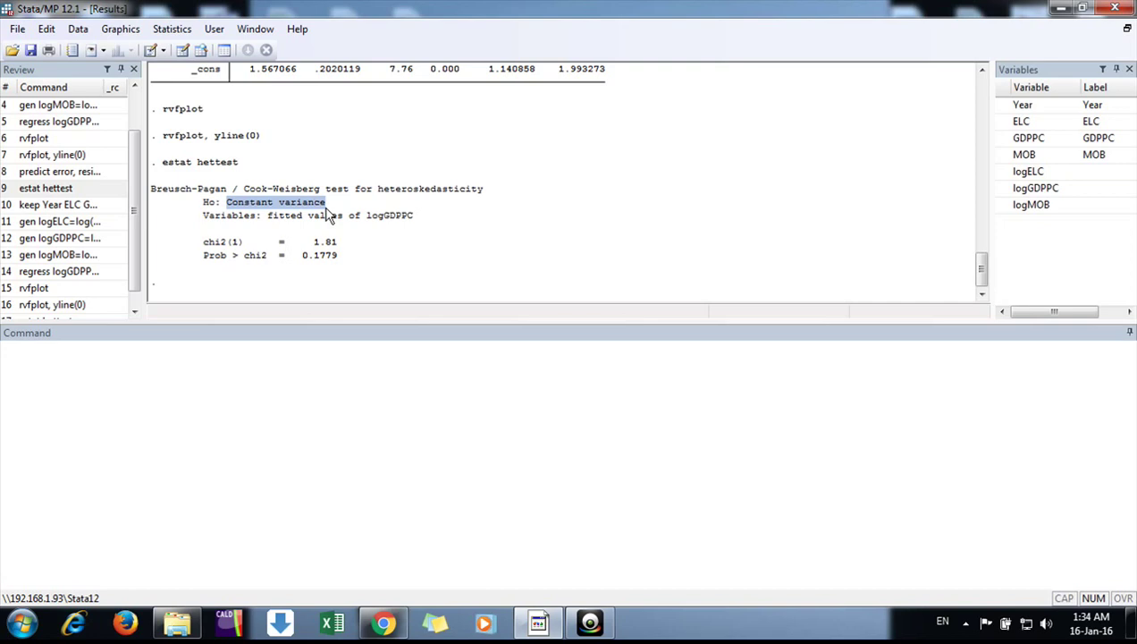
pyautogui.click(338, 214)
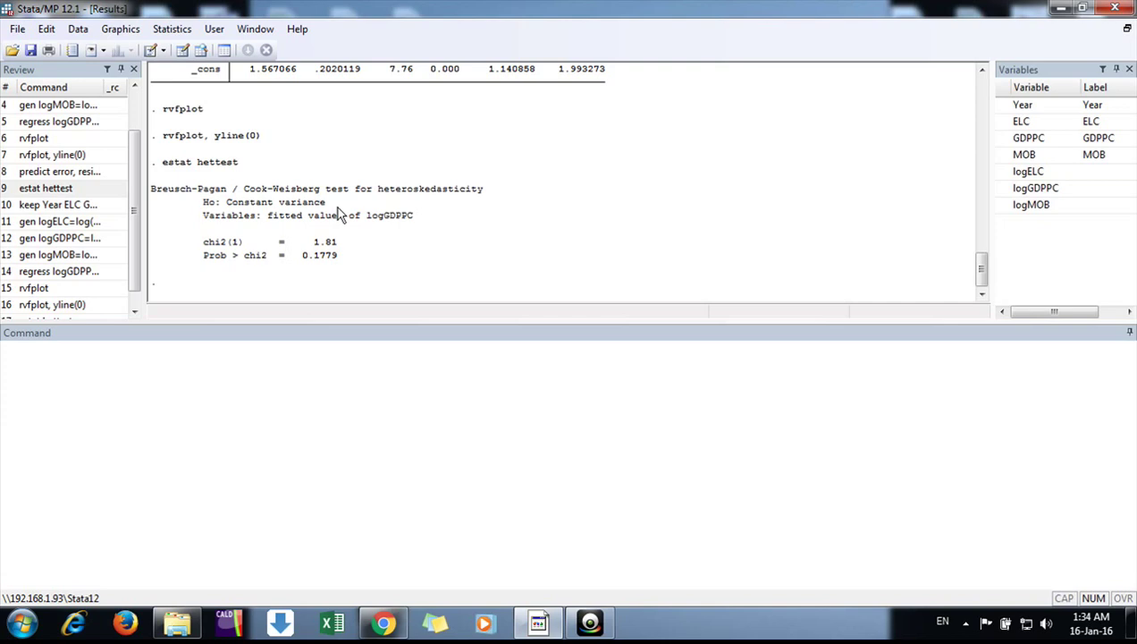